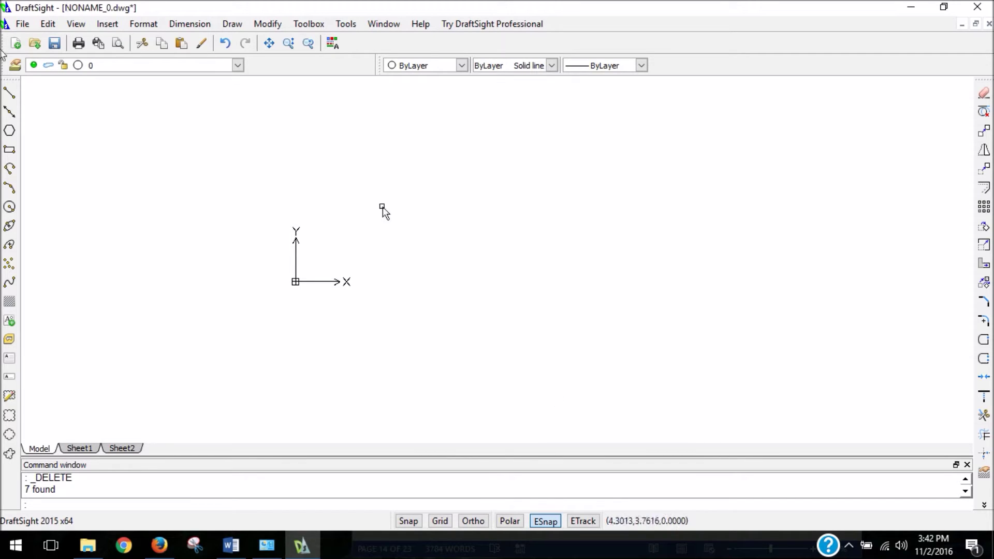
Step: Draw two connected line segments, up-right then down-right, forming the triangle's first two sides
left_click(9, 93)
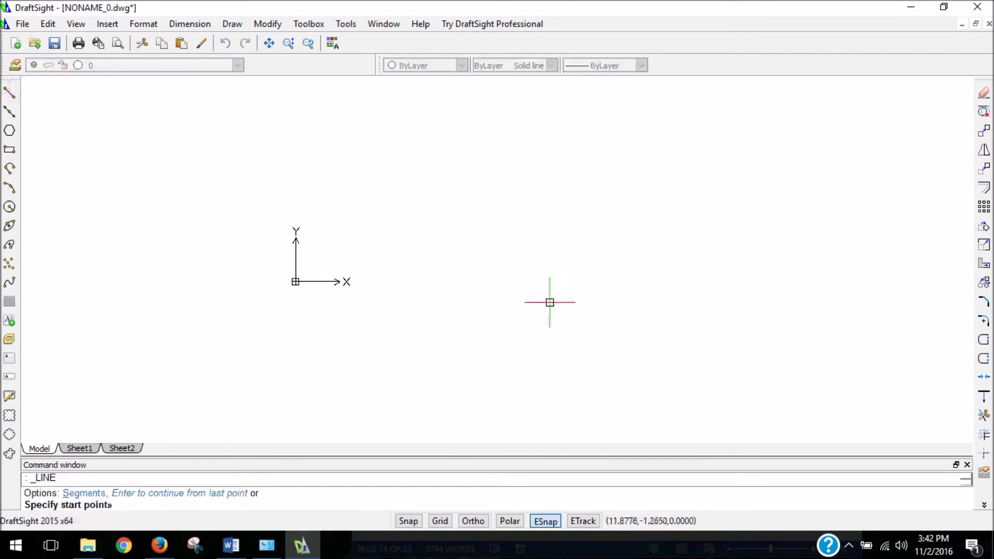
left_click(438, 323)
left_click(719, 230)
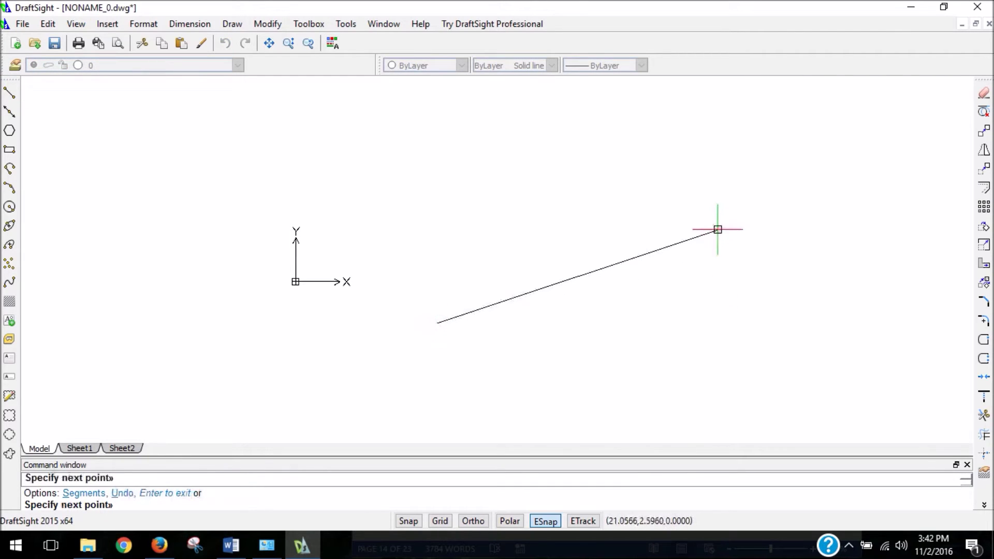
left_click(800, 333)
left_click(801, 333)
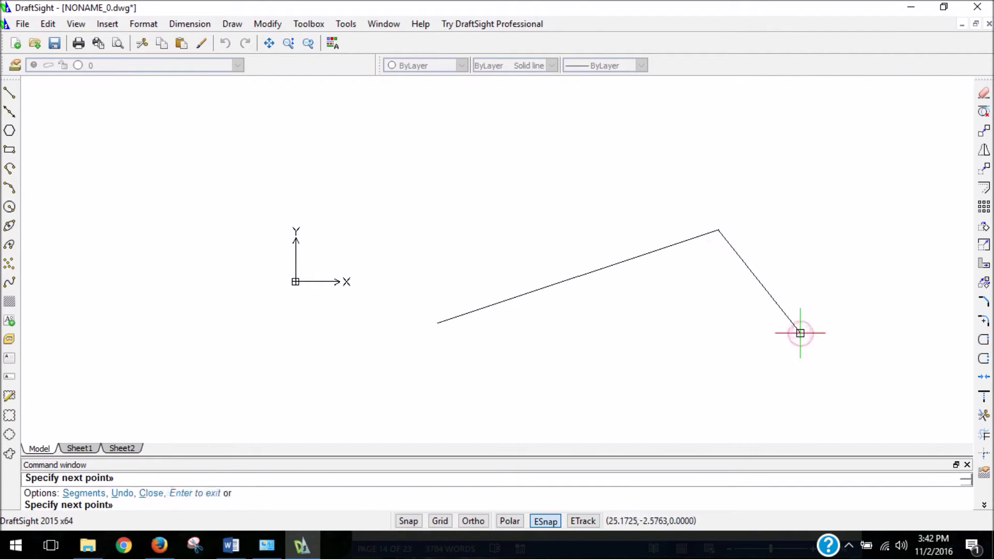
key("Escape")
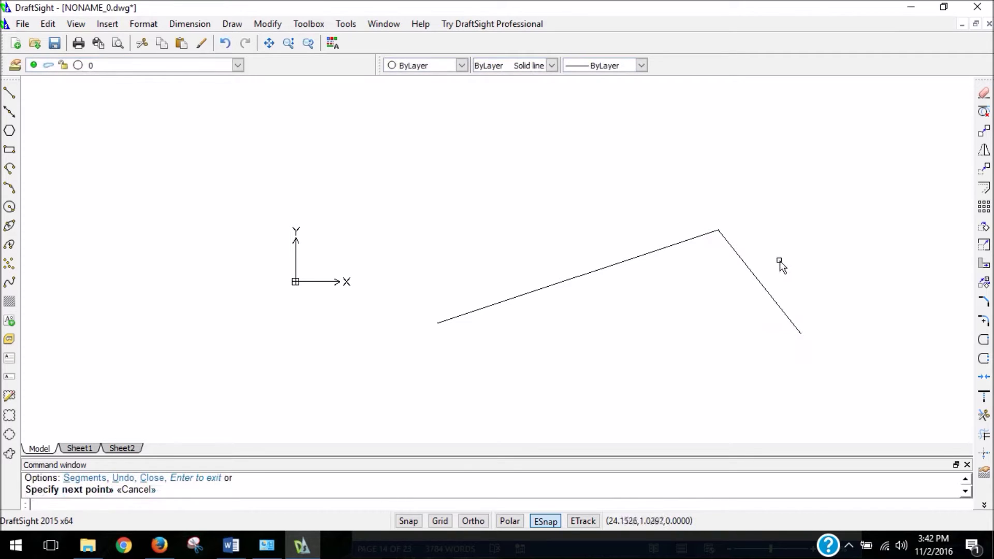
Step: Using ESnap, draw a line from the first side's midpoint to the lower-right endpoint and back to the left corner
left_click(8, 94)
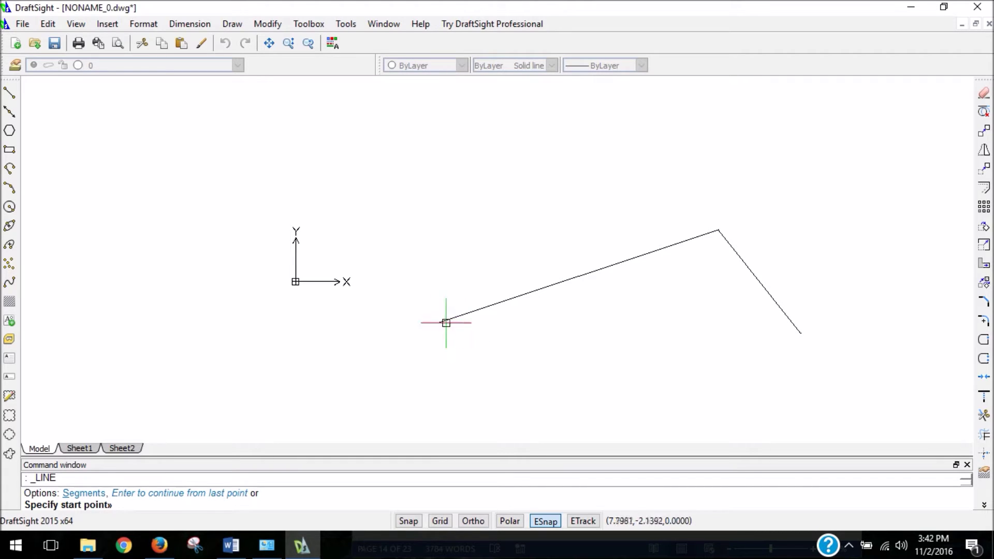
left_click(578, 276)
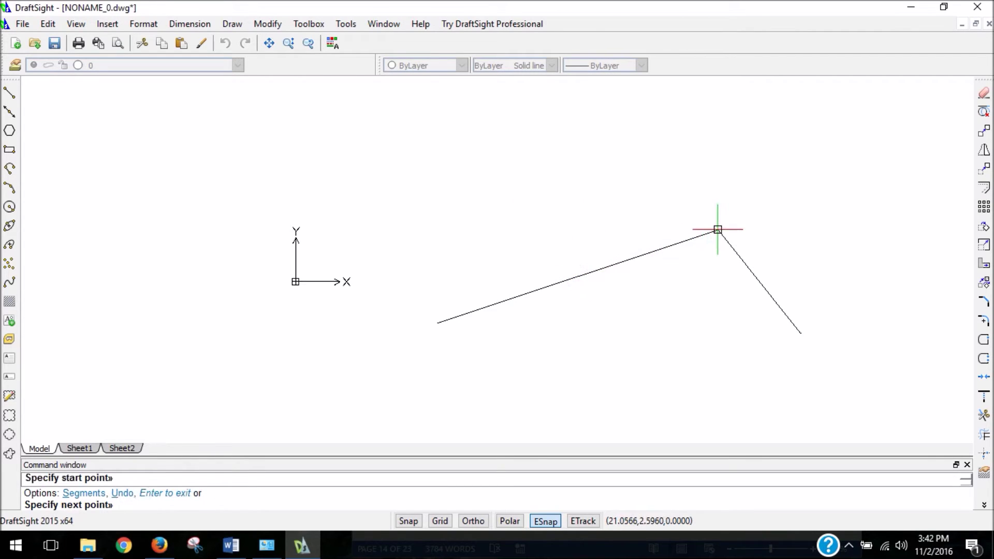
left_click(800, 333)
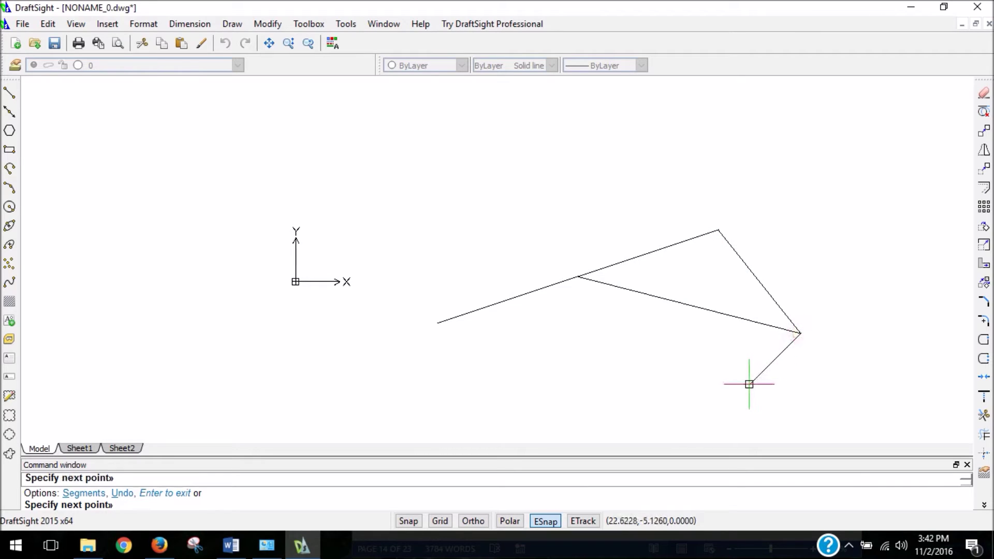
left_click(436, 322)
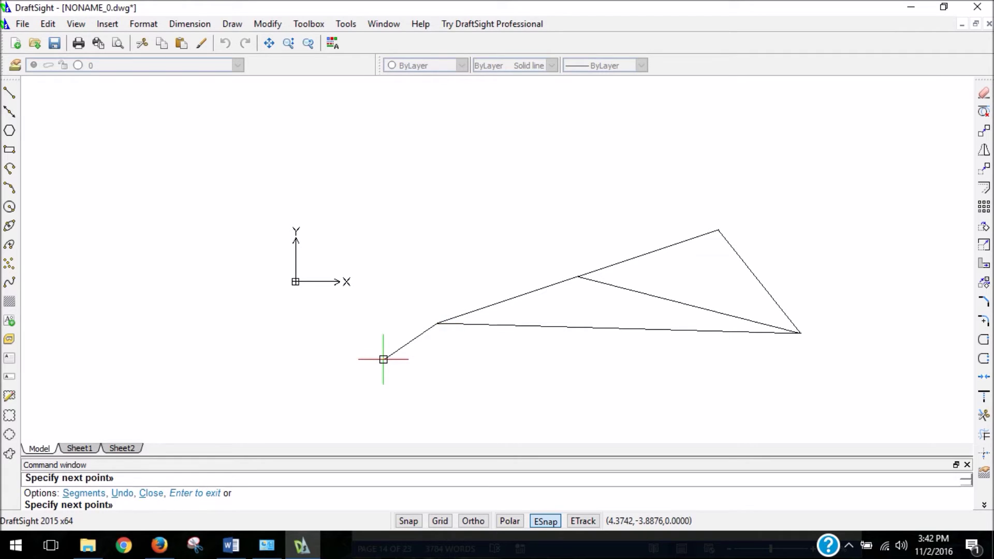
key("Escape")
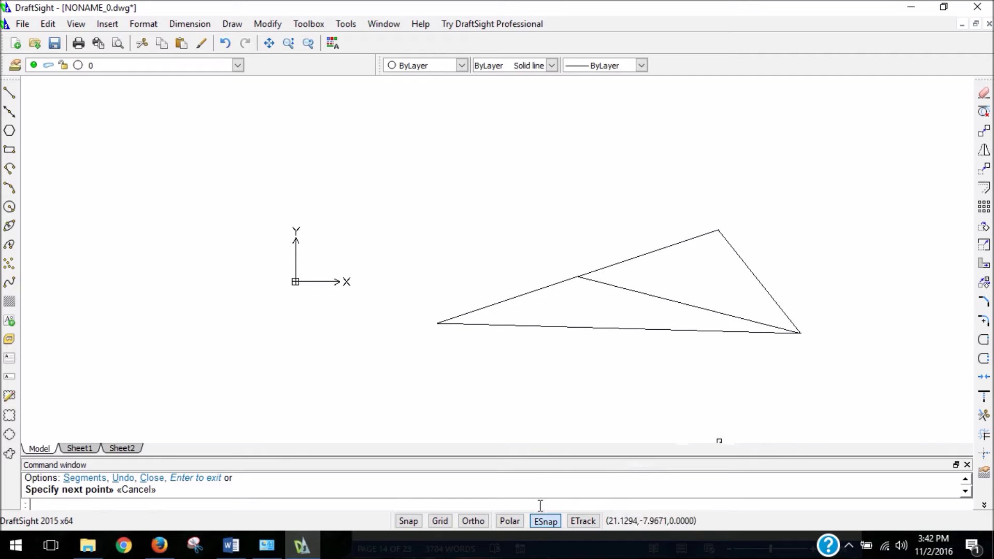
Step: With ETrack on, draw a line straight up from the triangle's left corner, then angle it down-right
left_click(591, 521)
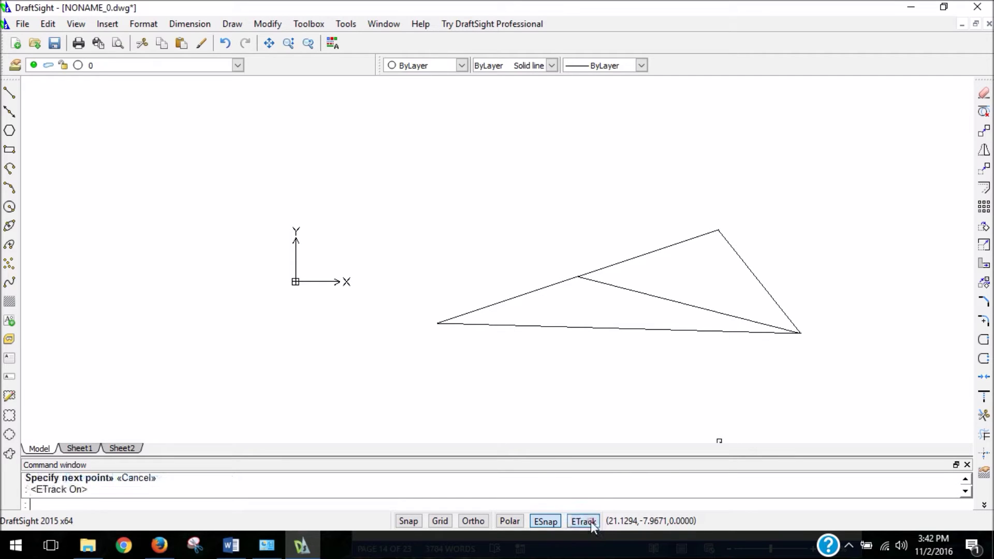
left_click(9, 93)
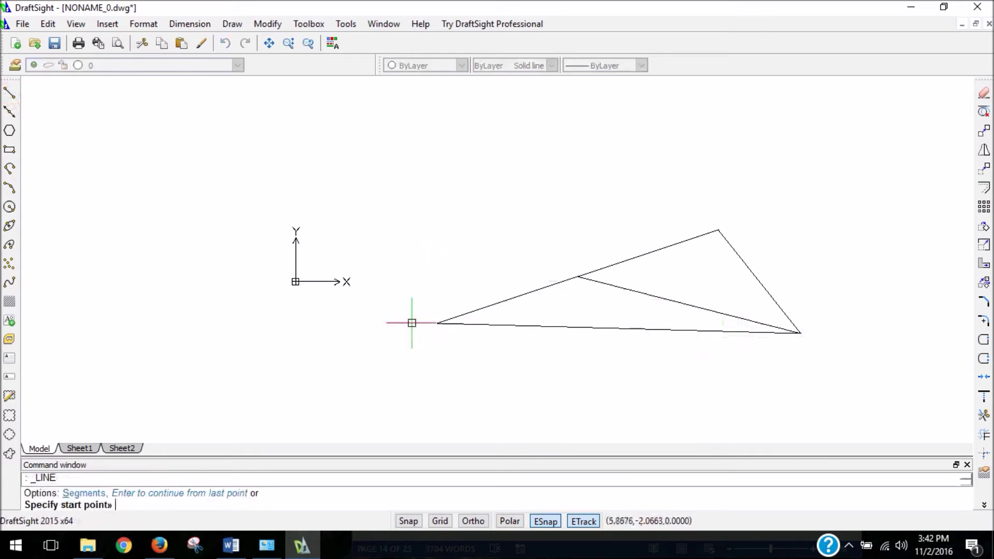
left_click(437, 322)
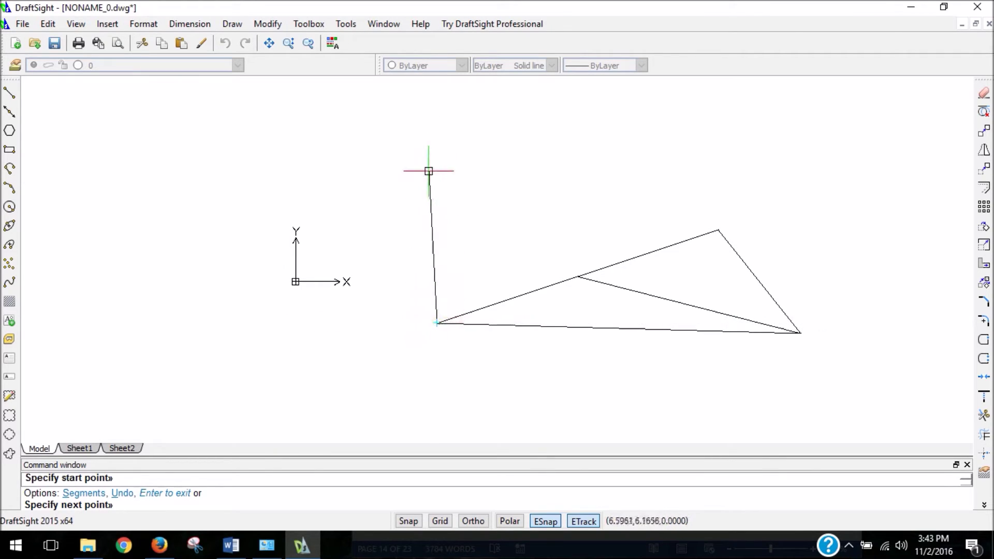
left_click(439, 149)
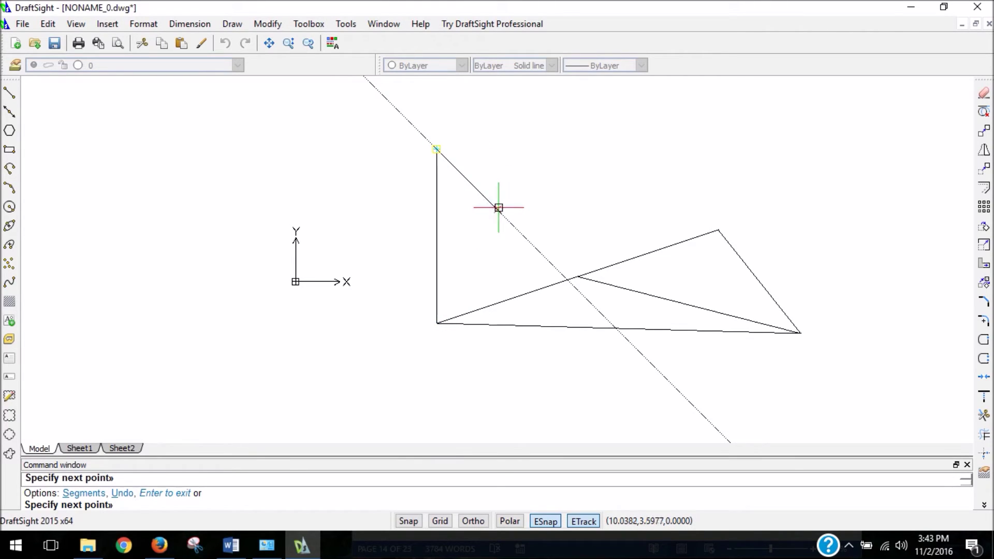
left_click(498, 209)
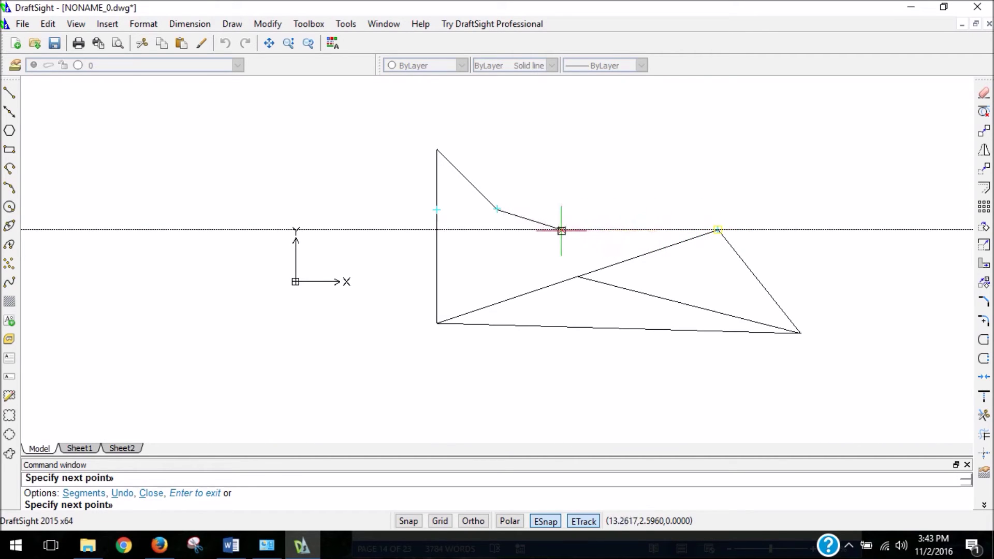
Step: Place the chain's final vertex on the horizontal tracking line level with the triangle's top corner
scroll(561, 231, "up", 2)
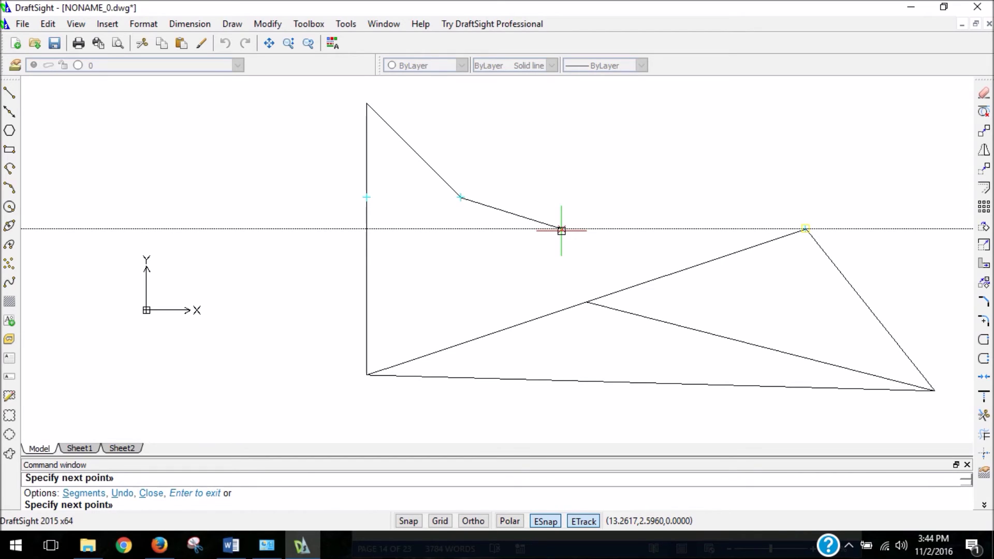
left_click(561, 229)
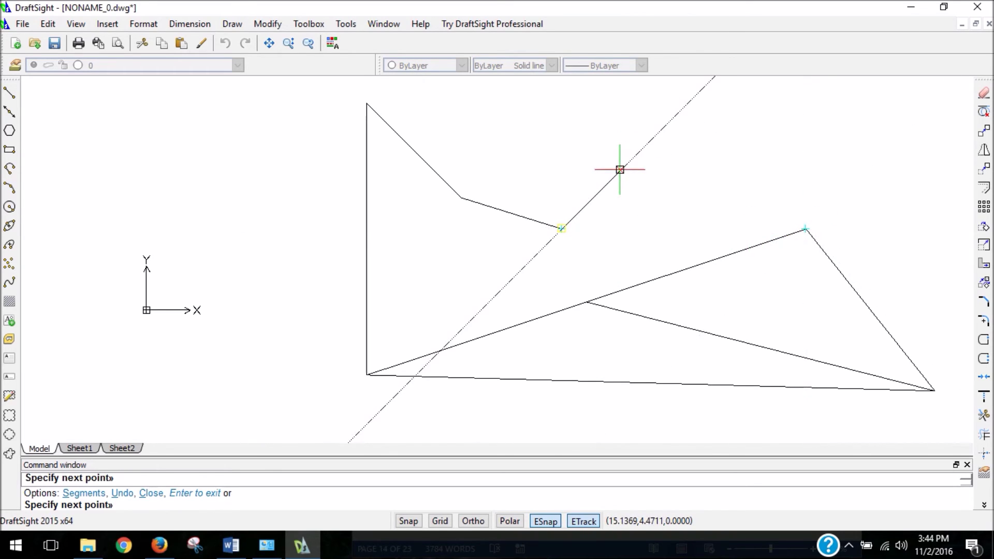
key("Escape")
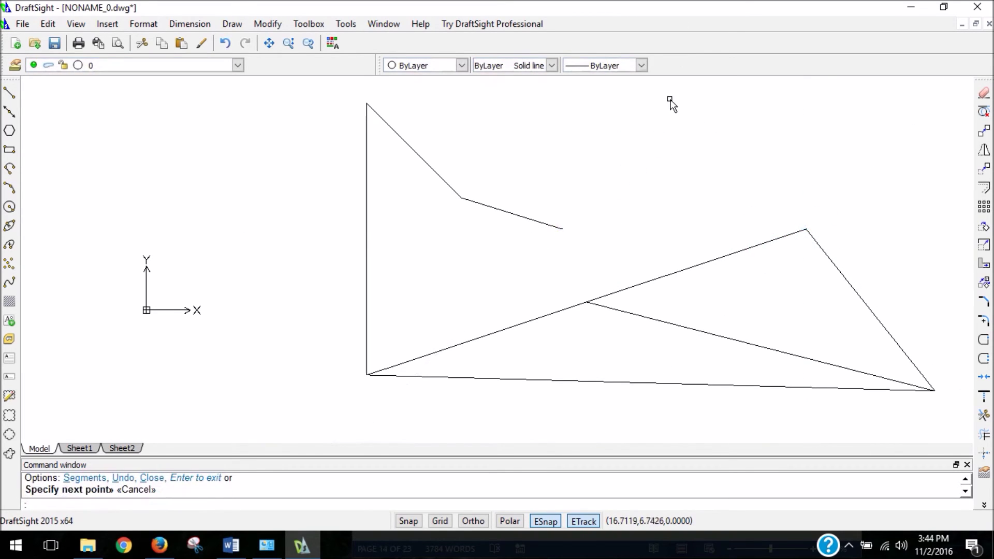
scroll(688, 194, "down", 1)
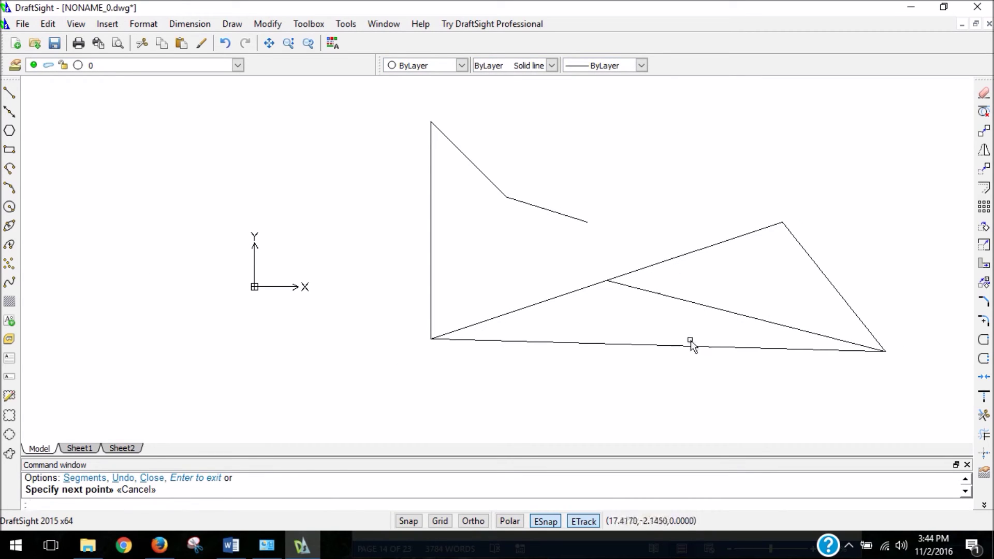
Step: Turn on Ortho and start a new line at the triangle's lower-left corner
left_click(479, 523)
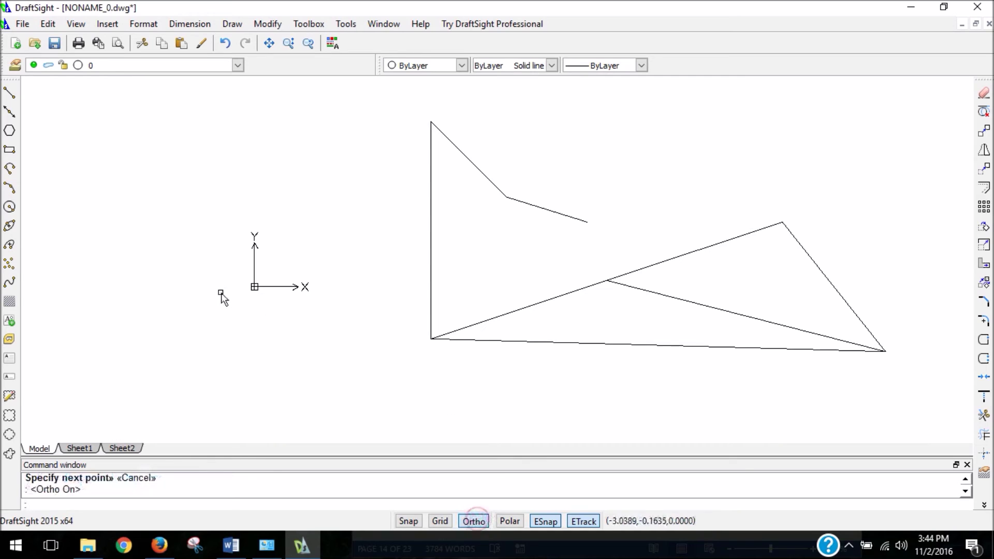
left_click(9, 95)
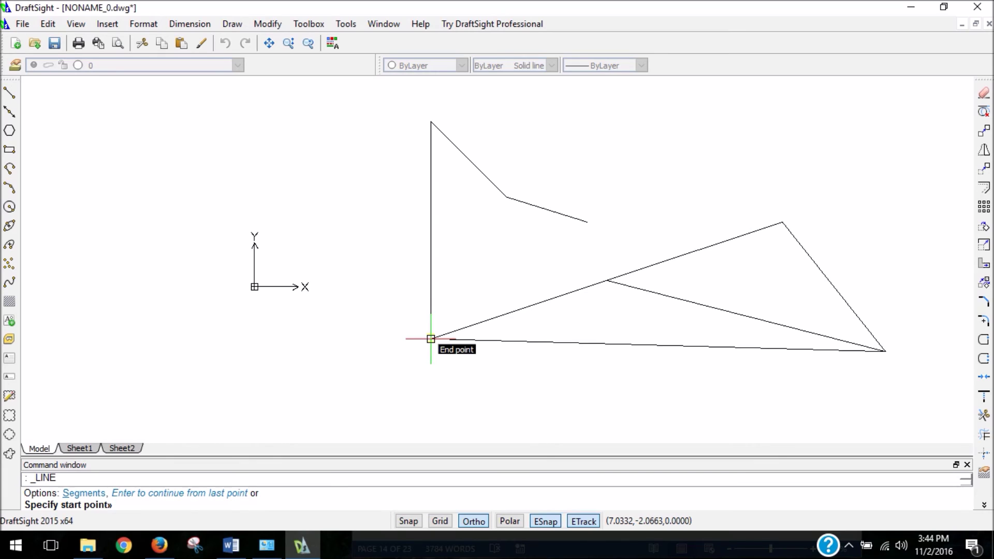
left_click(431, 339)
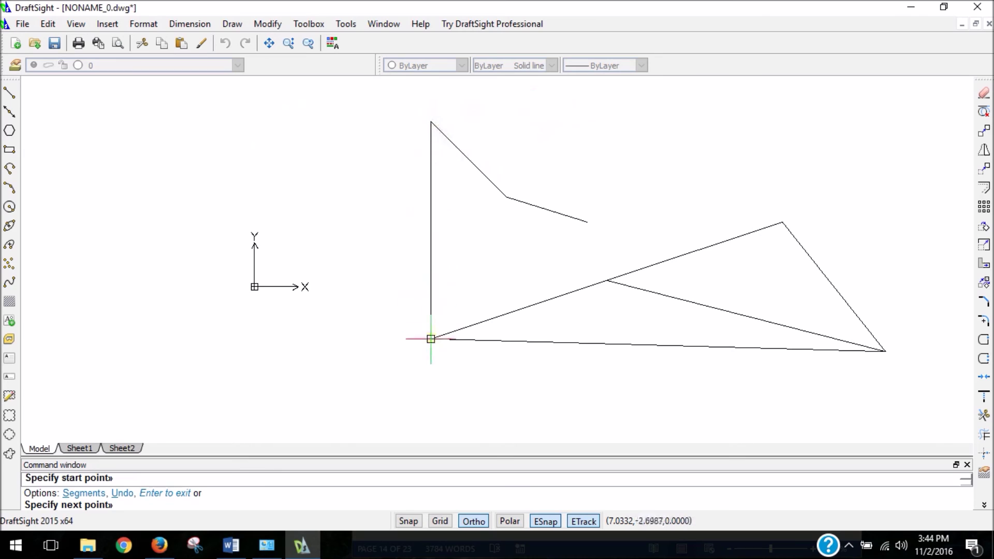
Step: Draw orthogonal segments up, right, down, left and partway up to outline an open box
scroll(417, 344, "down", 3)
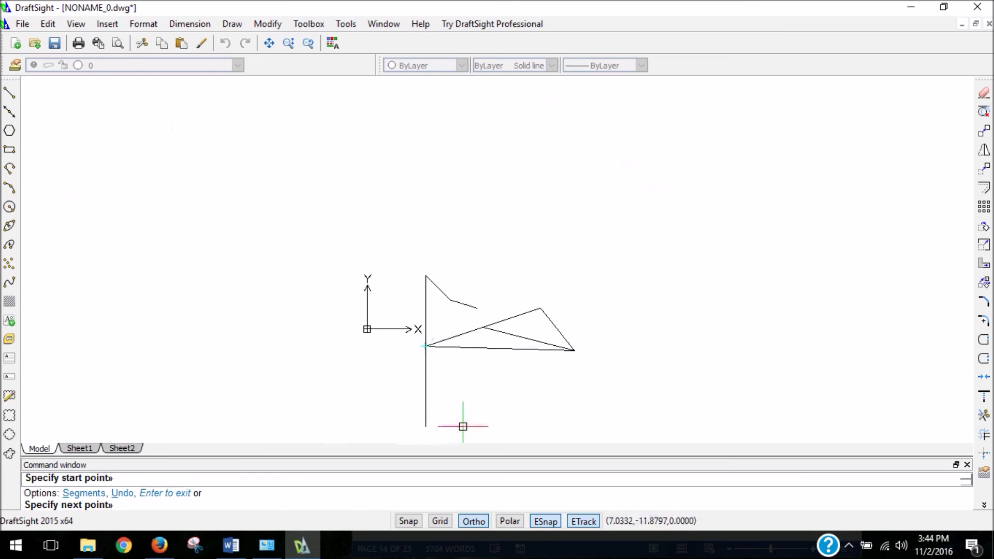
left_click(464, 123)
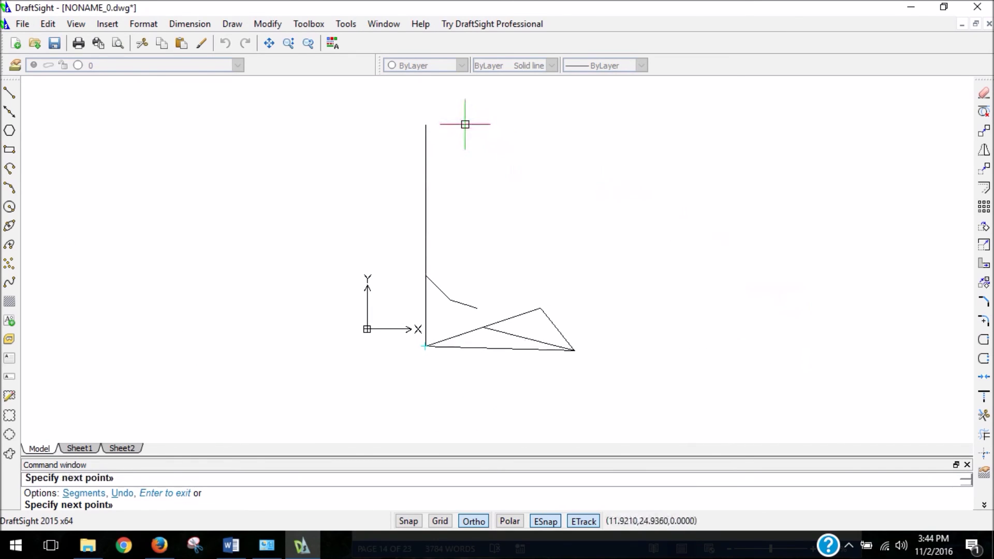
left_click(763, 163)
left_click(777, 356)
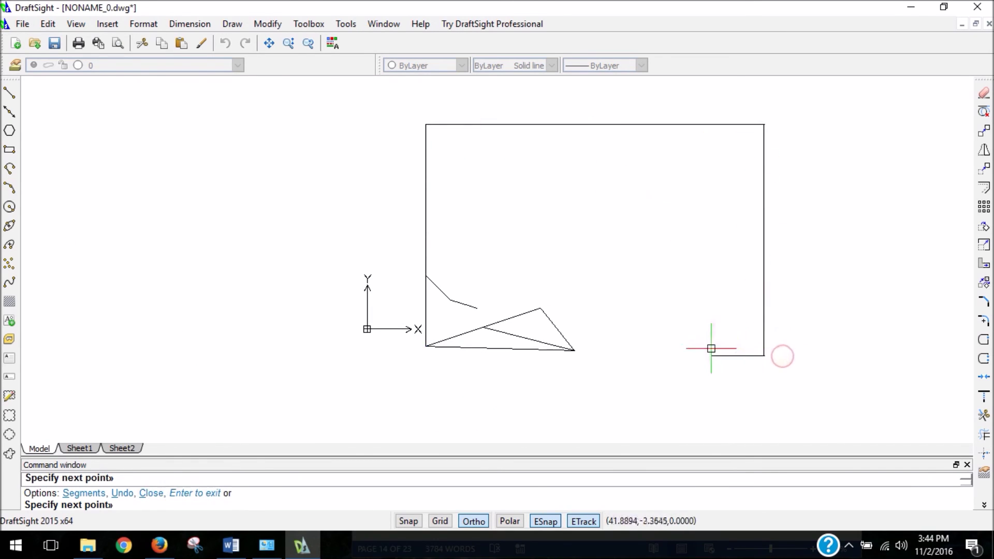
left_click(710, 352)
left_click(771, 262)
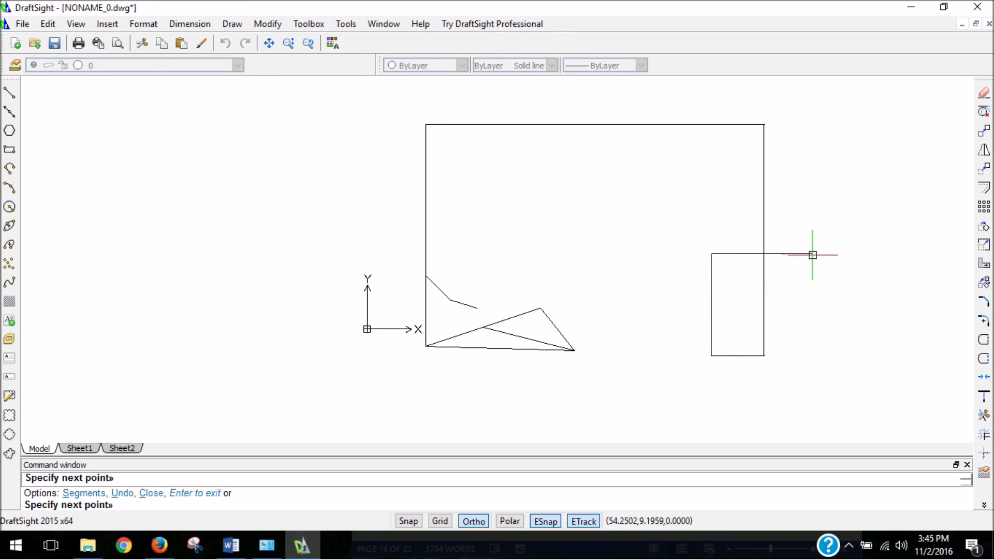
key("Escape")
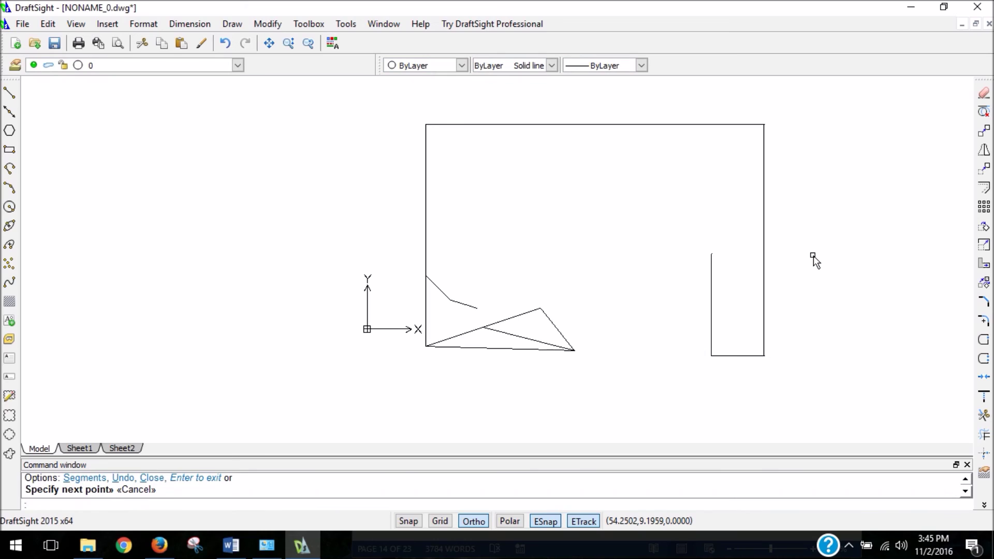